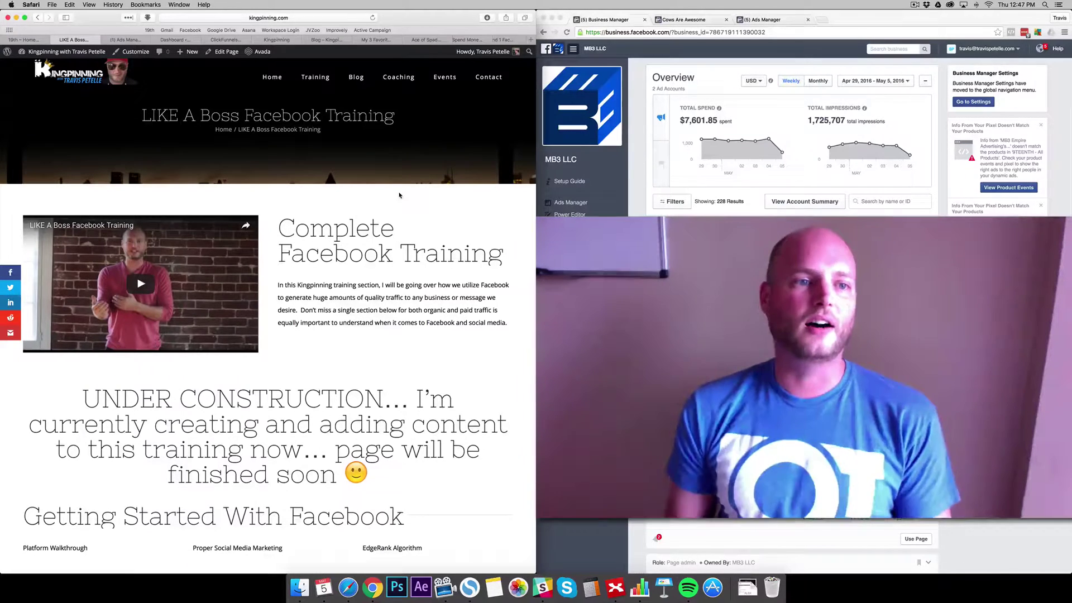
Step: In Ads Manager, go to Tools > Pixels for the Kingpinning Master Pixel and open its Actions menu
left_click(124, 39)
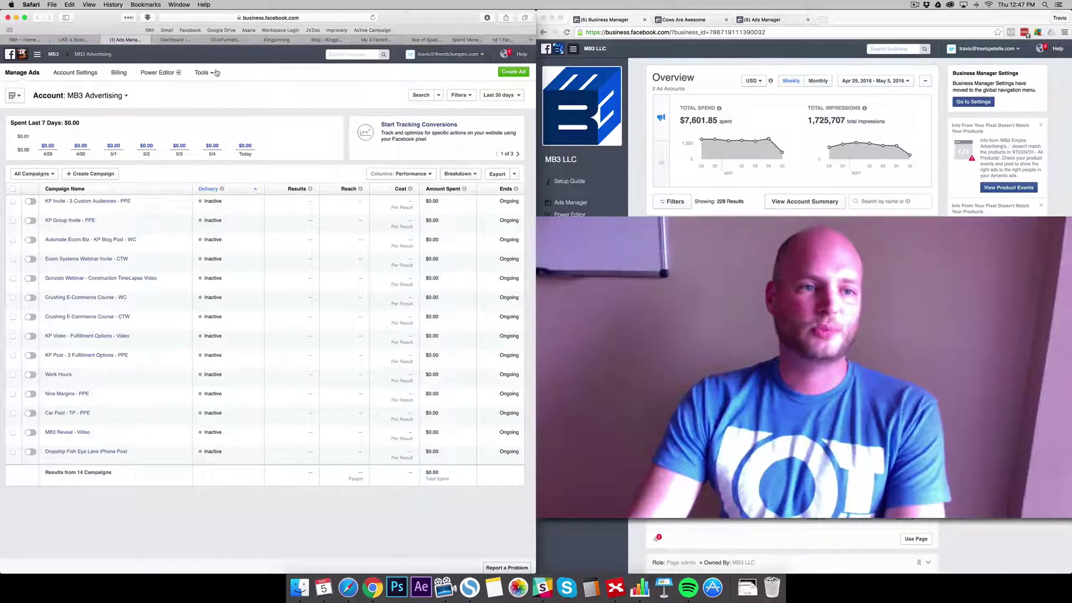
left_click(214, 73)
left_click(211, 115)
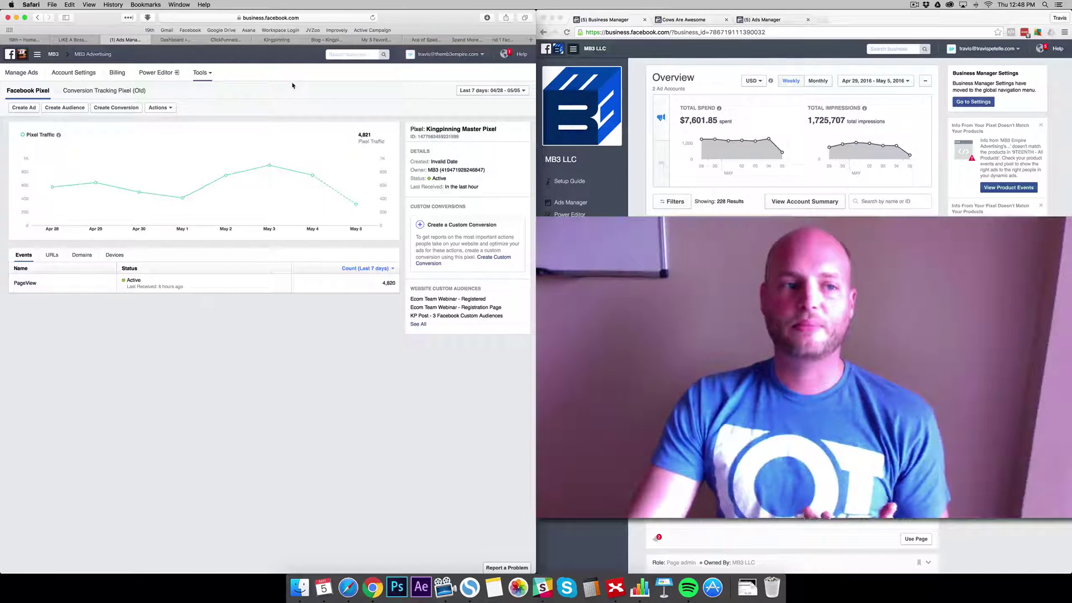
left_click(161, 107)
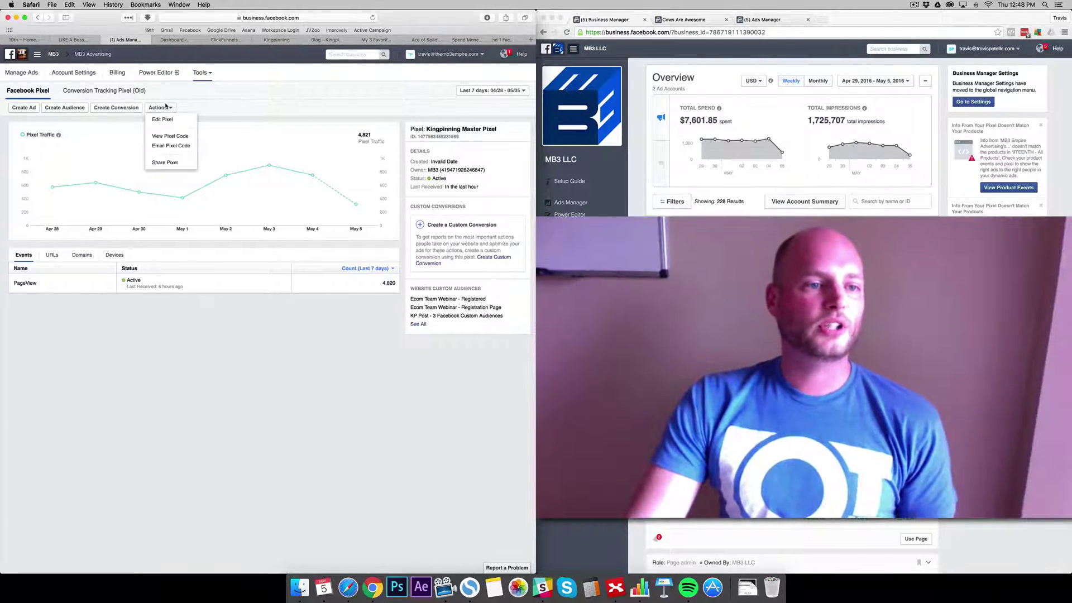
Step: Show the pixel's base code with View Pixel Code and highlight its beginning
left_click(179, 137)
left_click(156, 201)
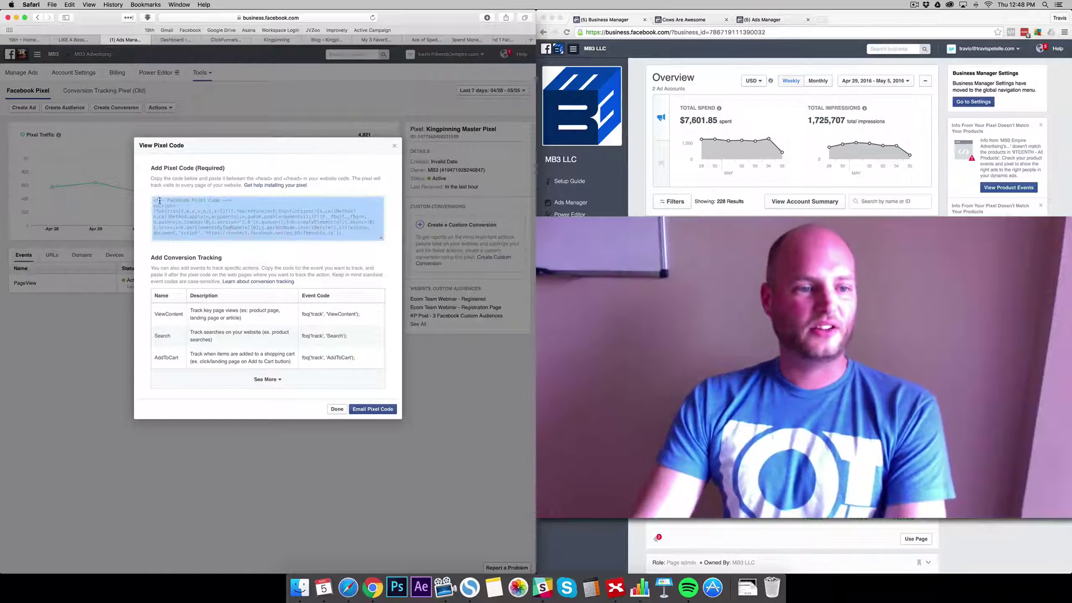
left_click(156, 199)
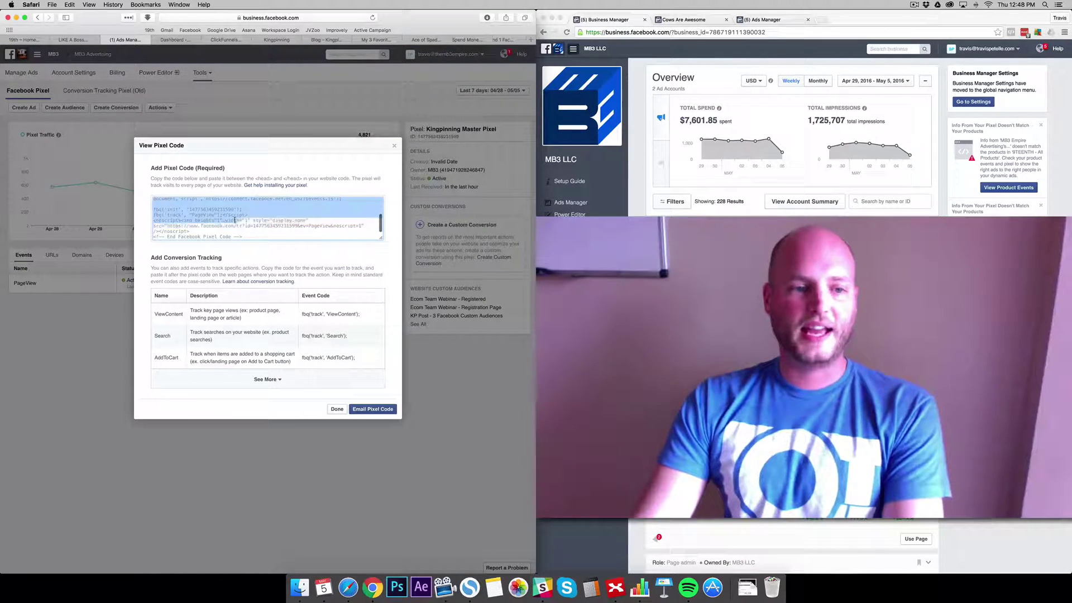
left_click_drag(154, 200, 285, 233)
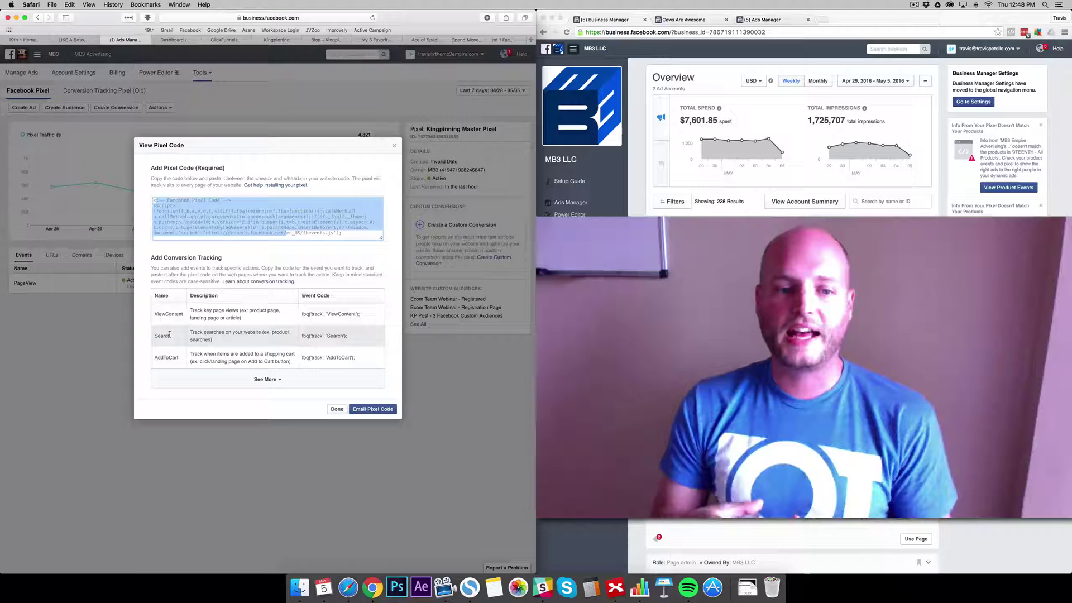
Step: Expand the conversion tracking events table, then select the entire pixel base code
left_click(267, 379)
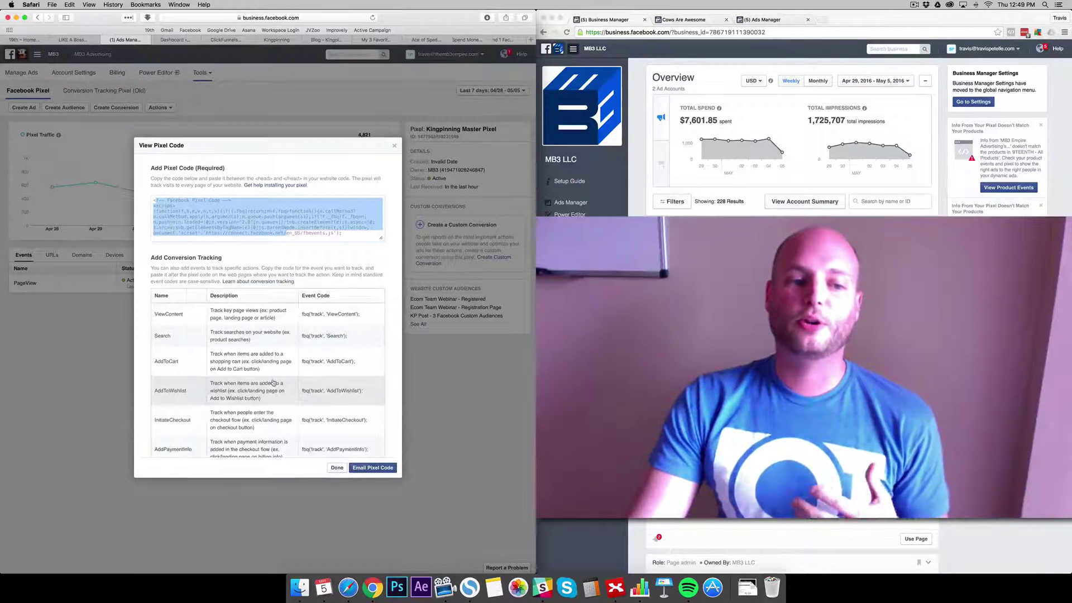
scroll(244, 378, "down", 2)
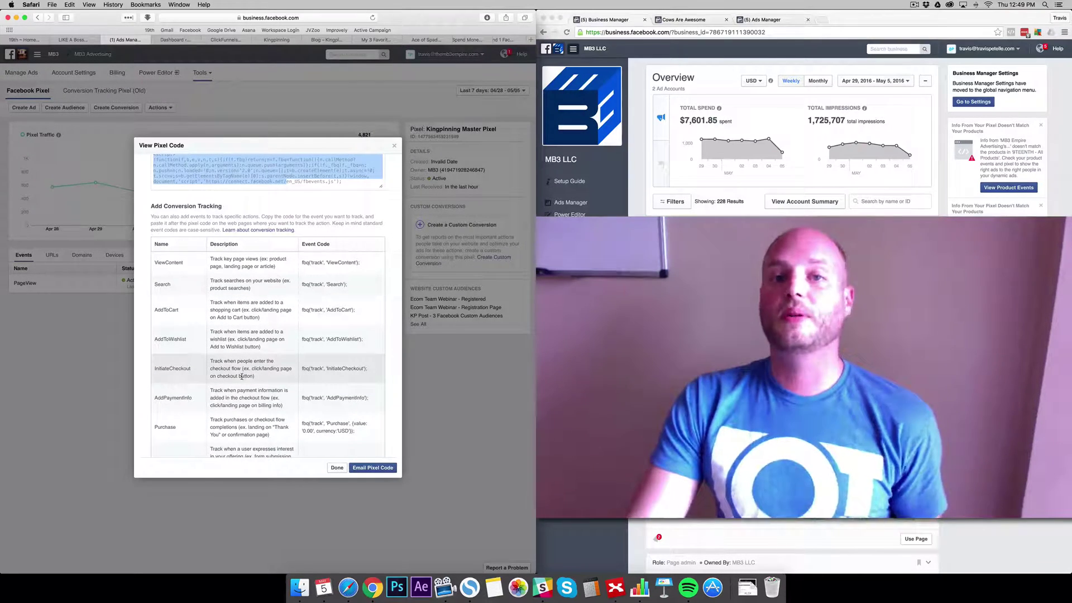
scroll(235, 380, "down", 2)
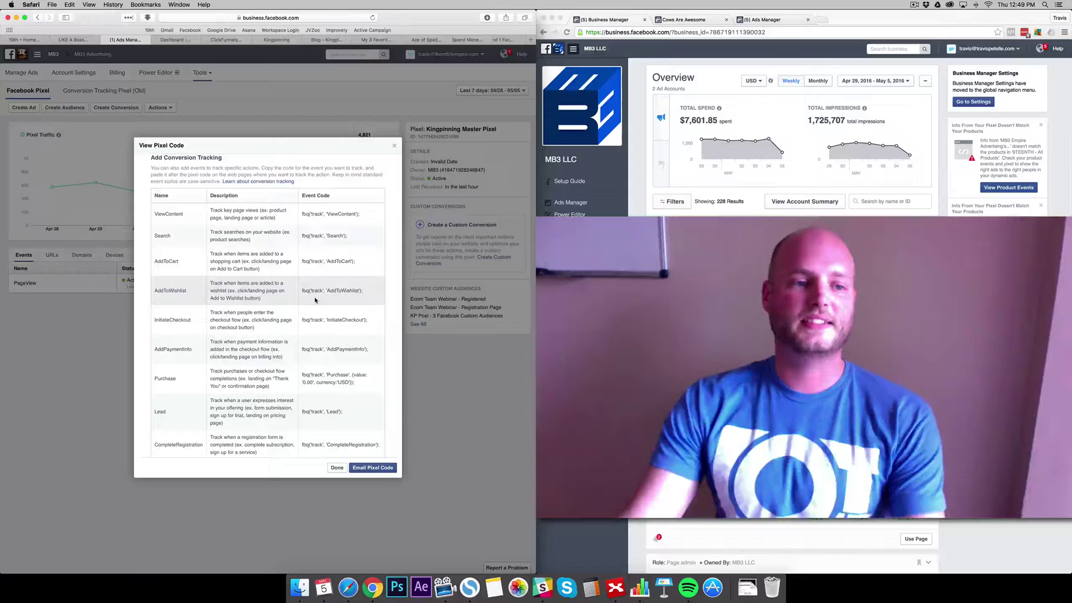
scroll(315, 299, "up", 5)
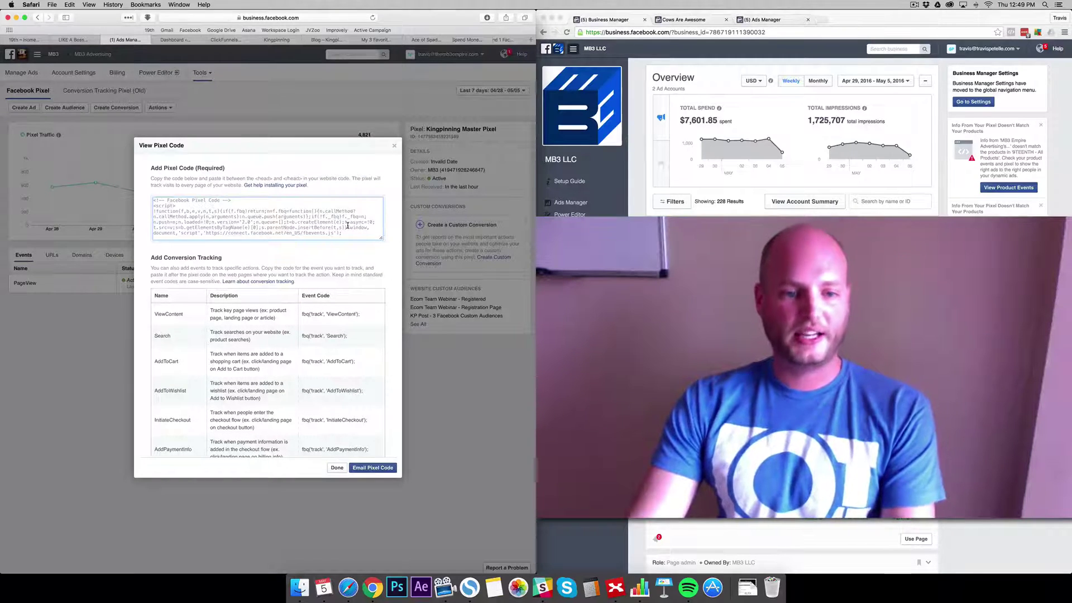
left_click(220, 210)
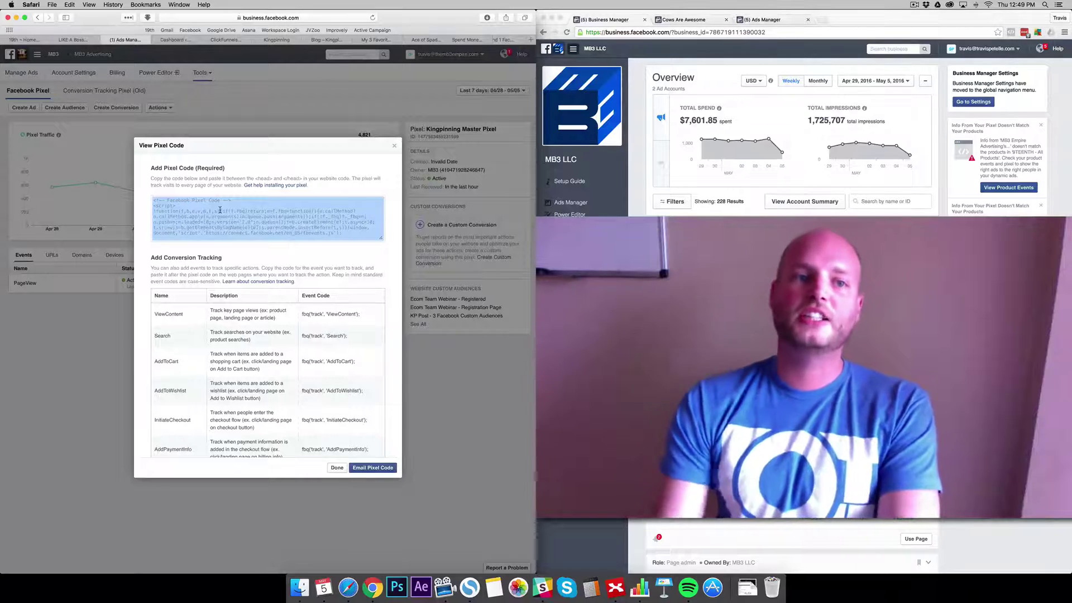
Step: Go to the WordPress Dashboard, after pointing out the pixel dialog's note about placing code between <head> tags
left_click(178, 40)
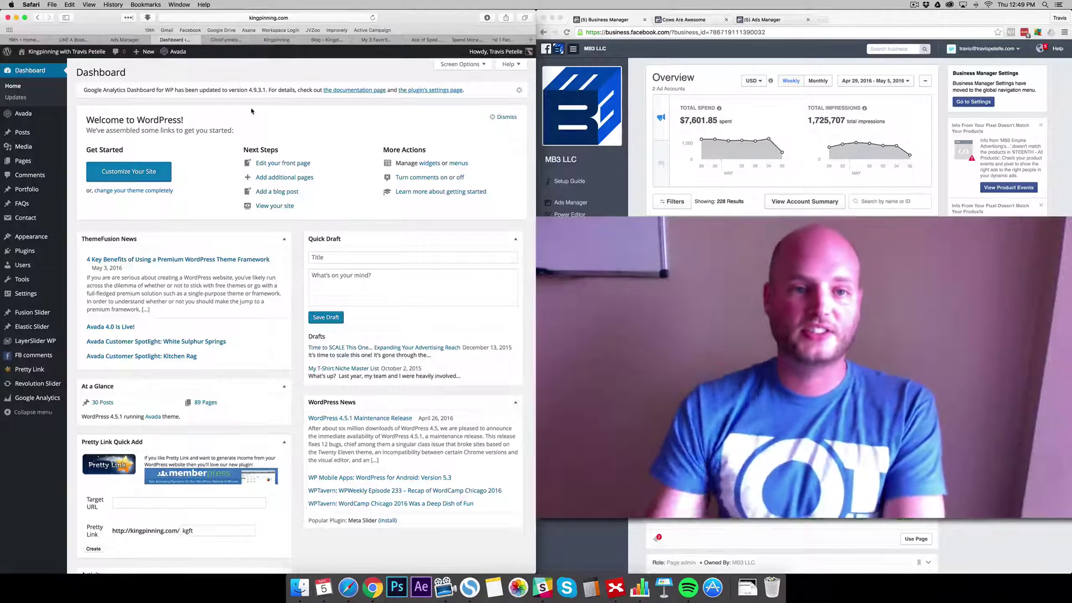
left_click(124, 39)
left_click_drag(256, 178, 301, 178)
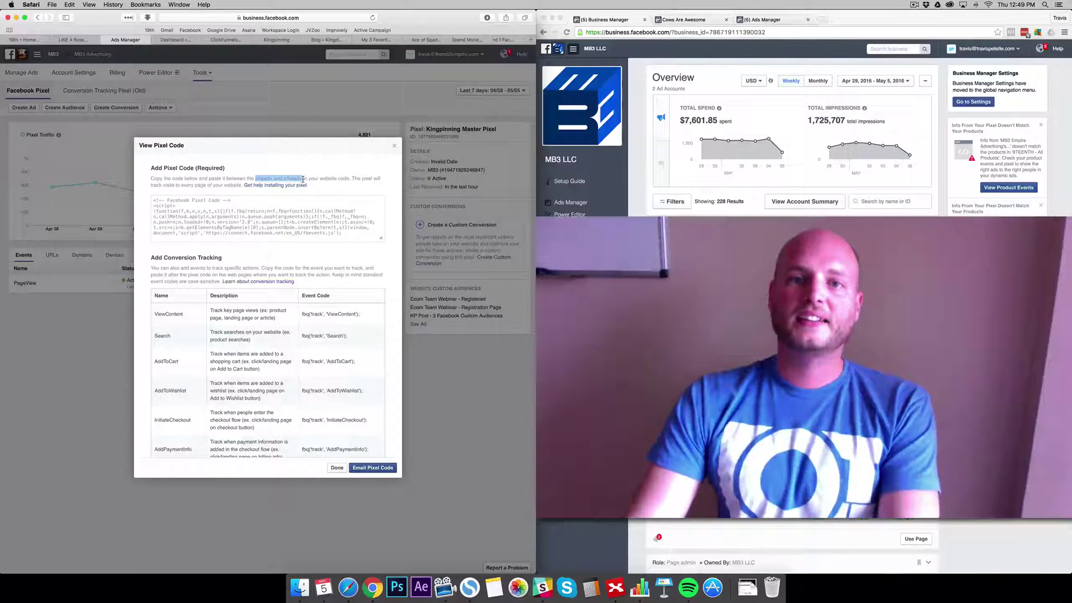
left_click(182, 41)
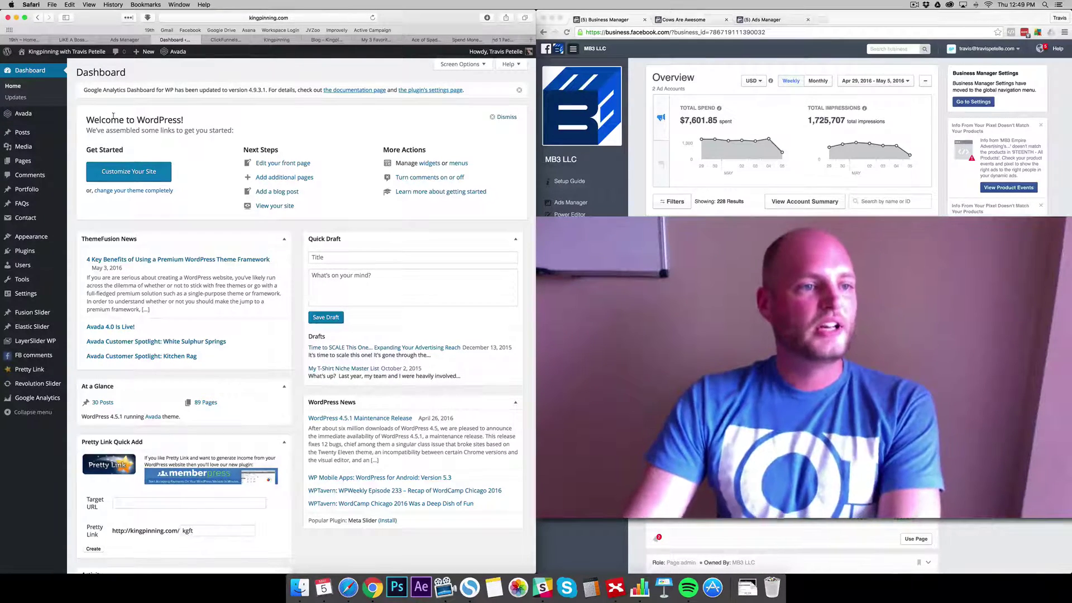
Step: Open Avada's Code Fields theme options, reviewing the Tracking Code and Space before </body> fields
mouse_move(56, 120)
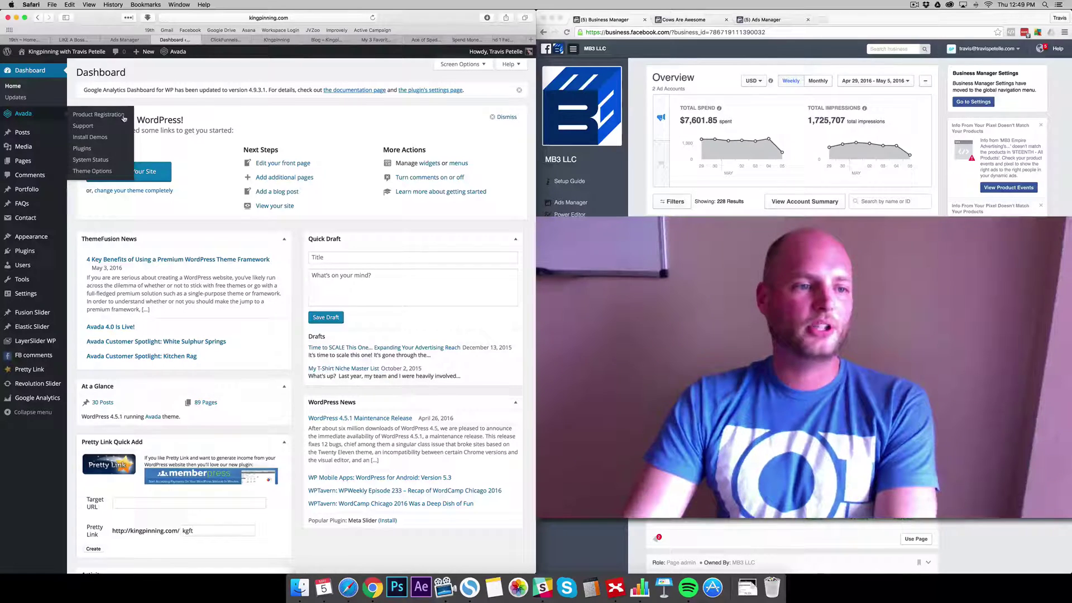
left_click(101, 172)
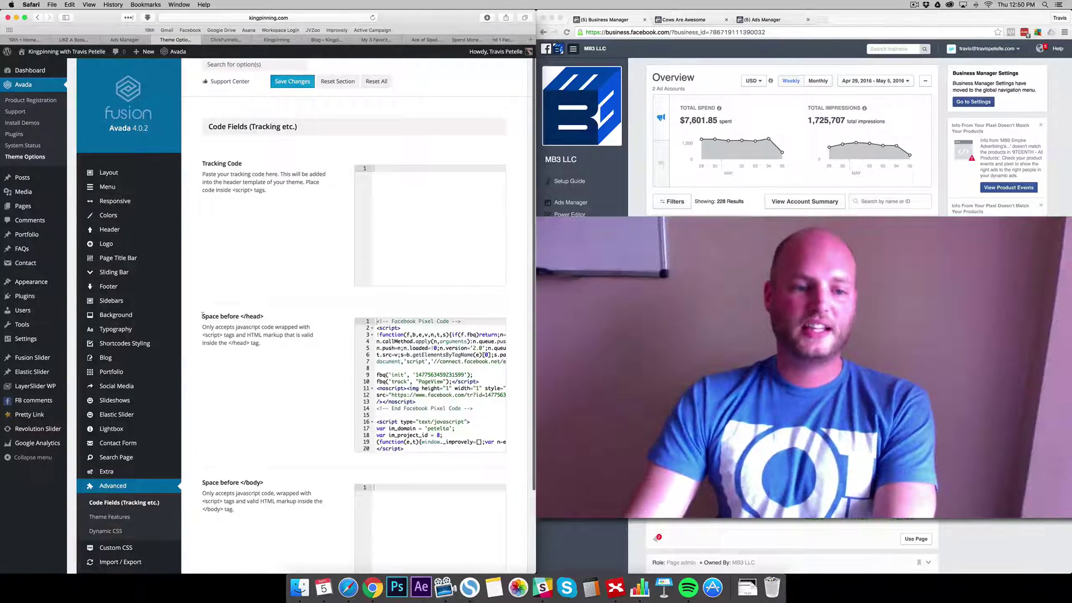
mouse_move(202, 314)
left_mouse_down()
mouse_move(261, 316)
mouse_move(206, 317)
left_mouse_up()
scroll(262, 392, "down", 4)
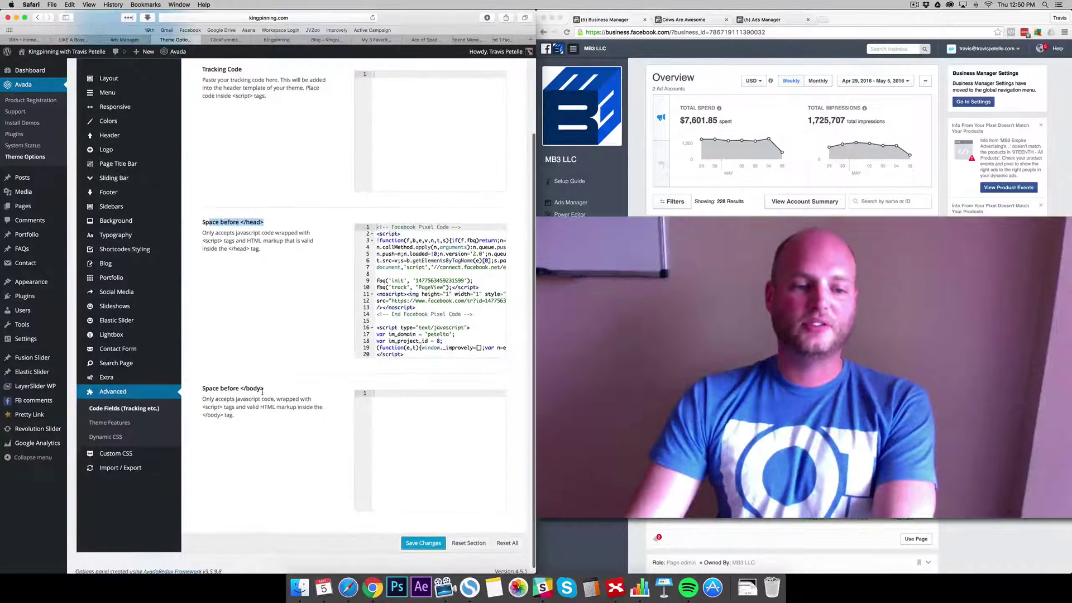
left_click_drag(262, 392, 204, 387)
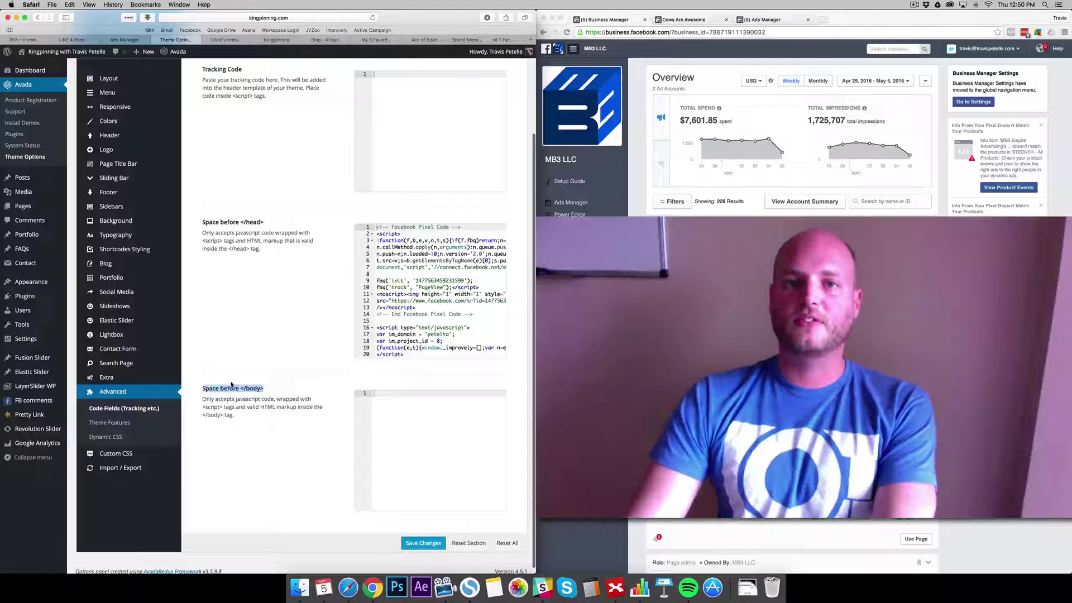
scroll(251, 395, "up", 1)
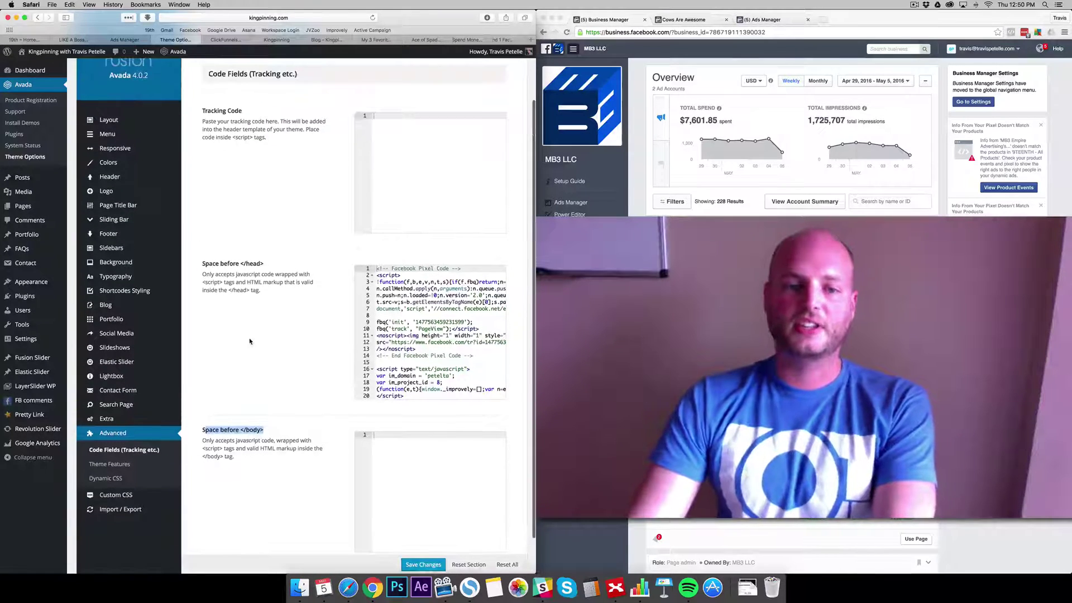
Step: Put the Facebook pixel code into the Space before </head> field, above the existing script
left_click(395, 295)
left_click_drag(378, 269, 463, 382)
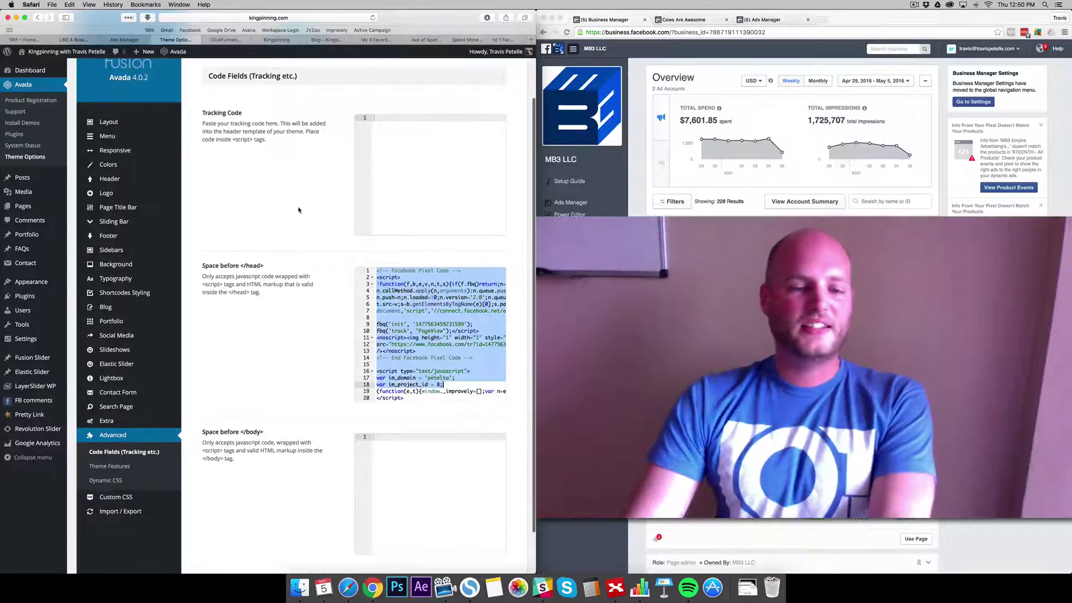
scroll(299, 210, "up", 2)
mouse_move(90, 54)
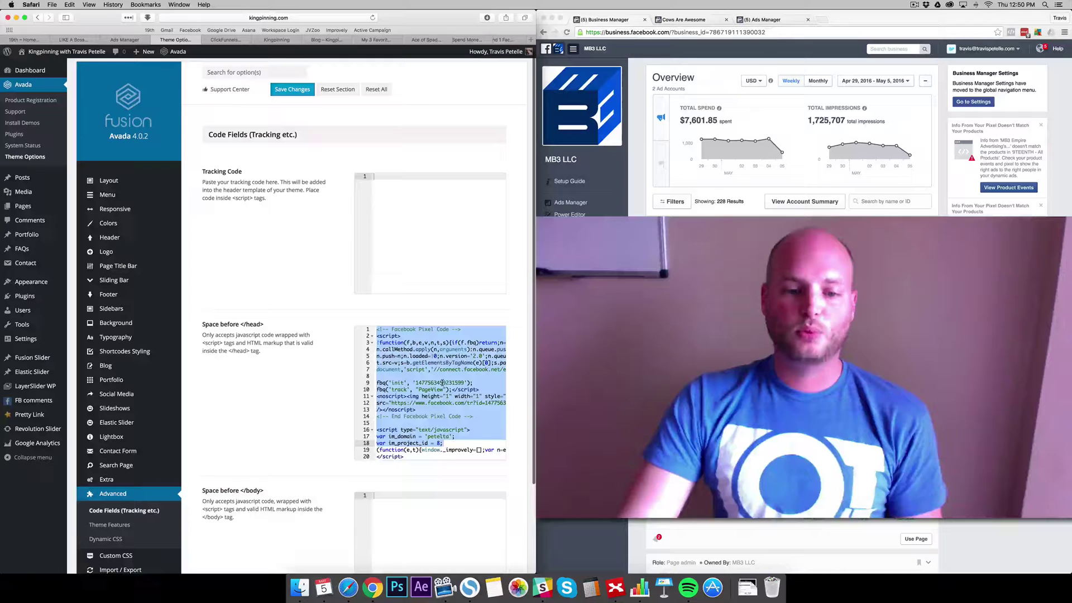
scroll(451, 405, "down", 1)
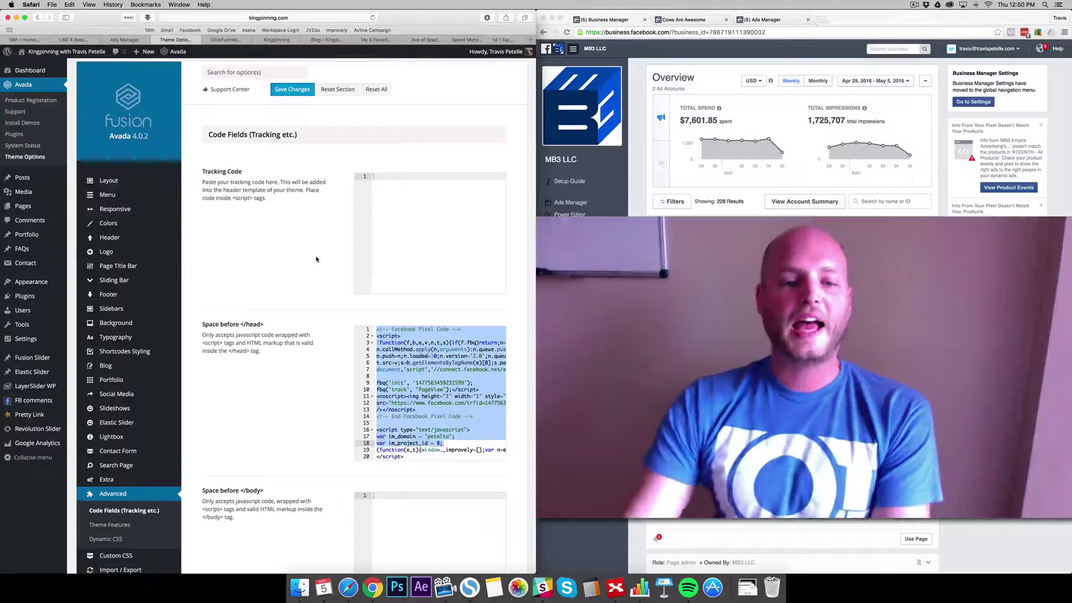
Step: Highlight the PageView event in the pasted pixel code, then Save Changes to the Avada options
left_click(431, 382)
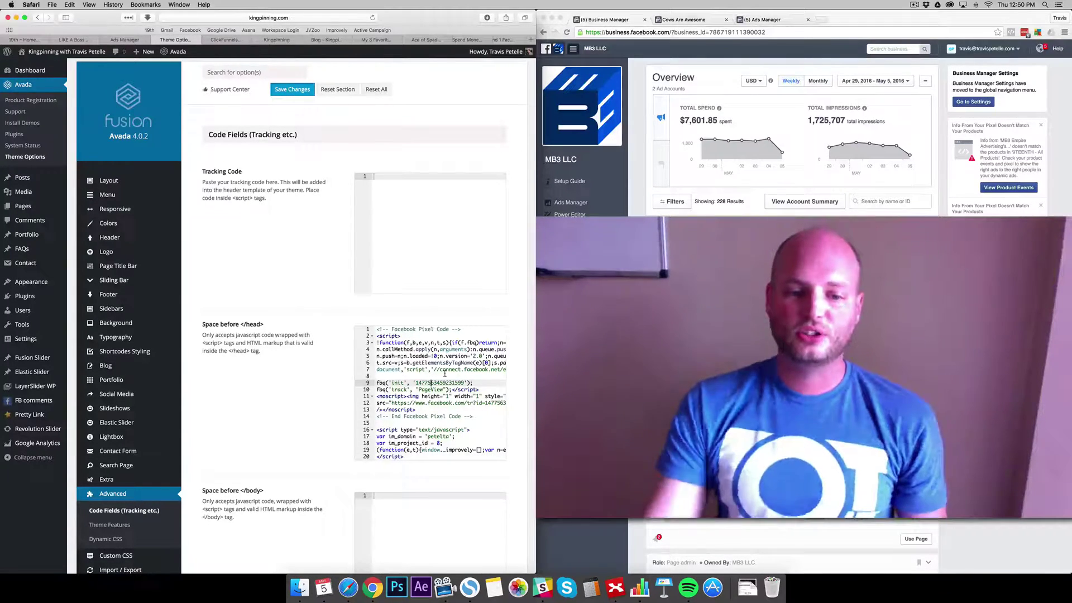
left_click_drag(445, 388, 418, 389)
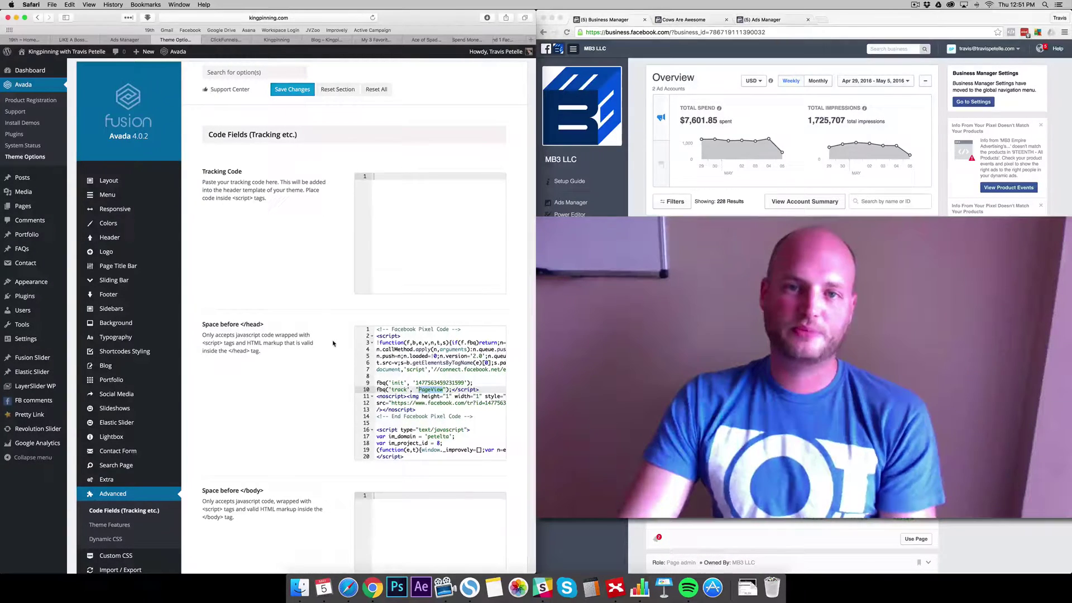
scroll(335, 346, "down", 5)
left_click(438, 539)
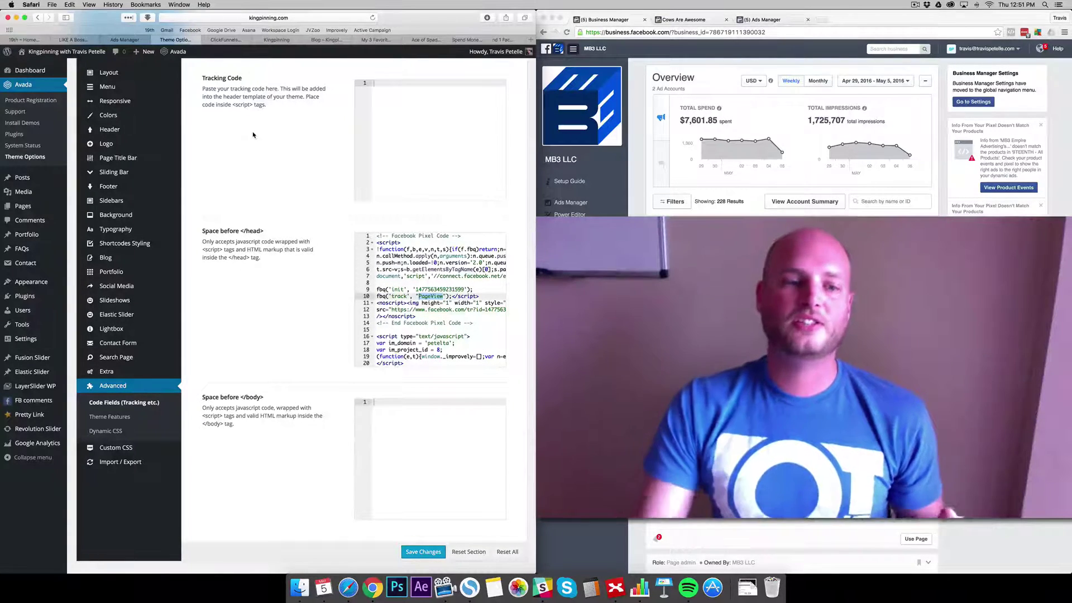
scroll(253, 135, "down", 1)
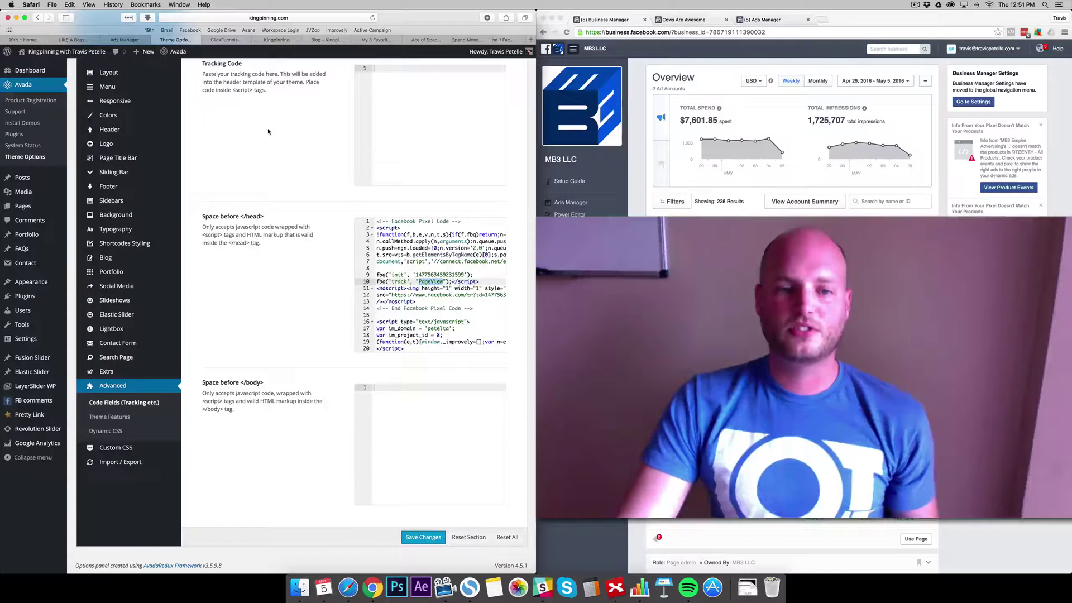
Step: Open the Webinar Registration step of the Kingpinning funnel in the ClickFunnels editor
left_click(226, 40)
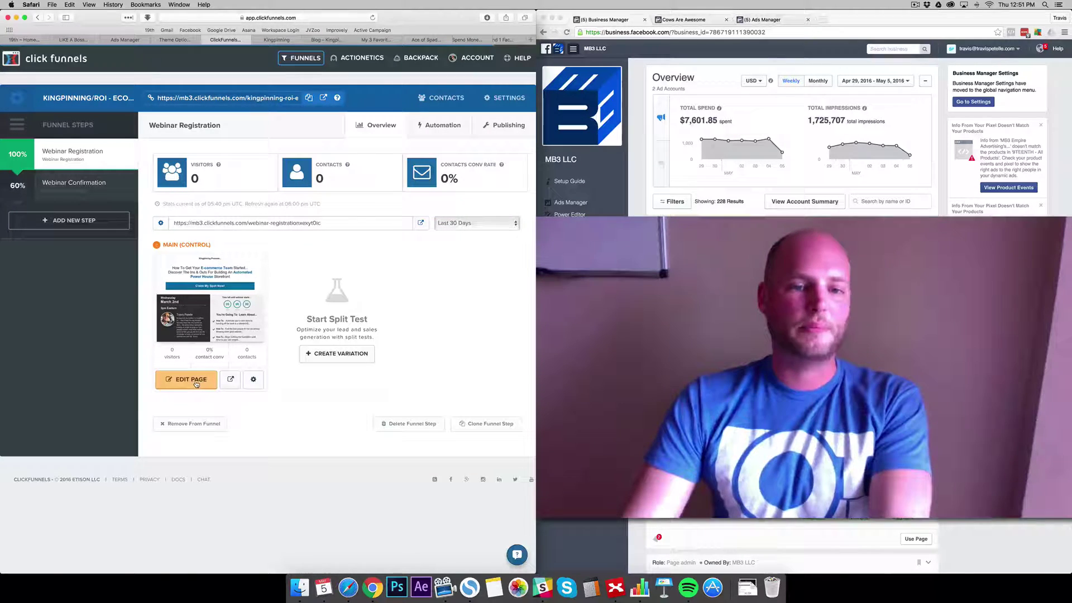
left_click(191, 382)
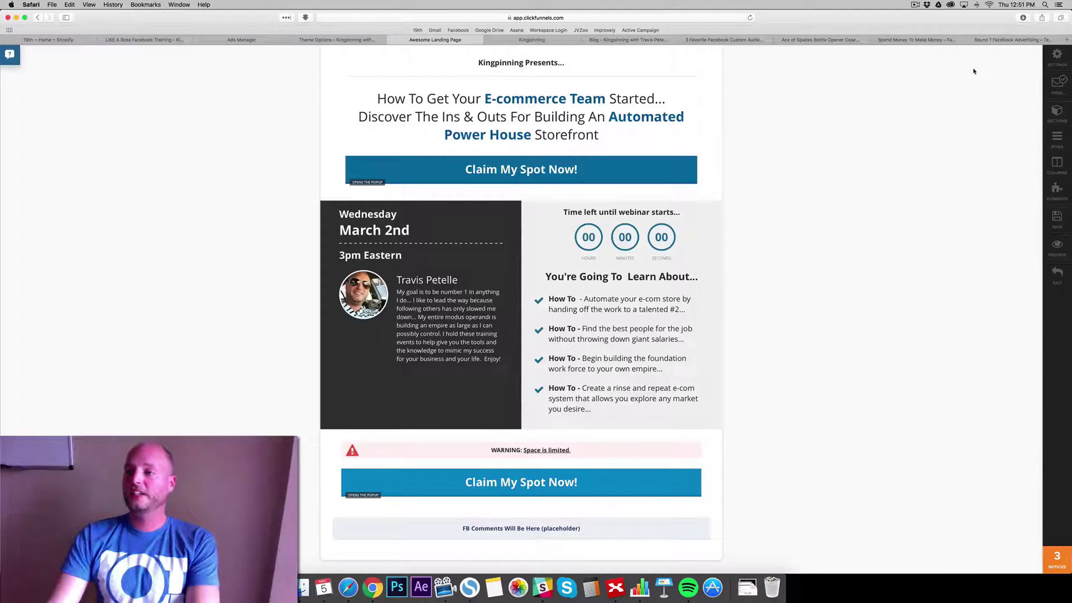
Step: Review the header tracking code's pixel with ViewContent in Settings > Tracking Codes, then return to Theme Options
left_click(1056, 56)
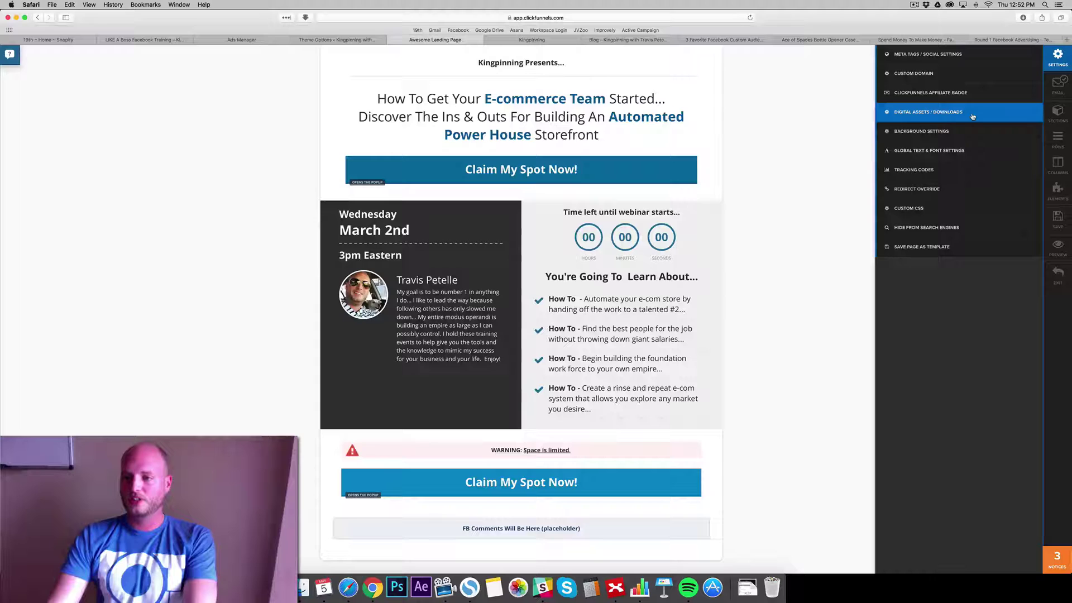
left_click(929, 170)
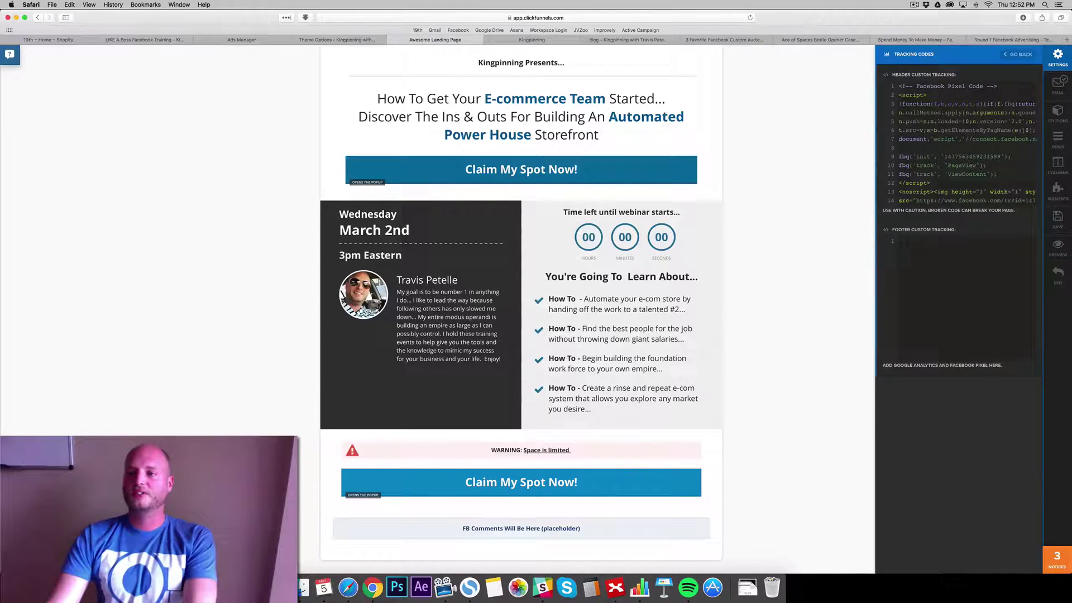
left_click_drag(899, 86, 1009, 228)
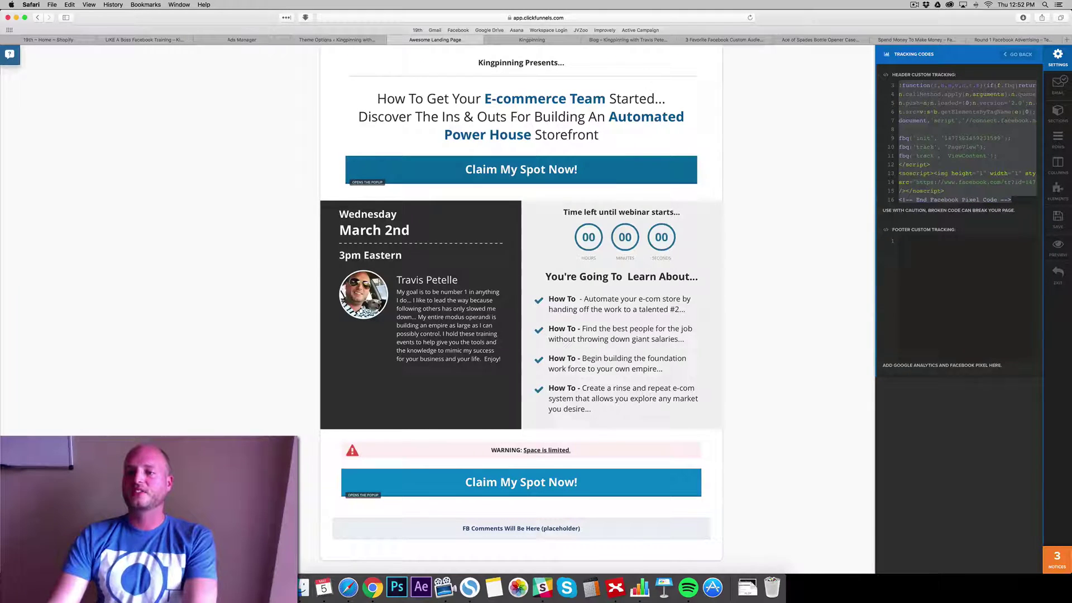
left_click(814, 116)
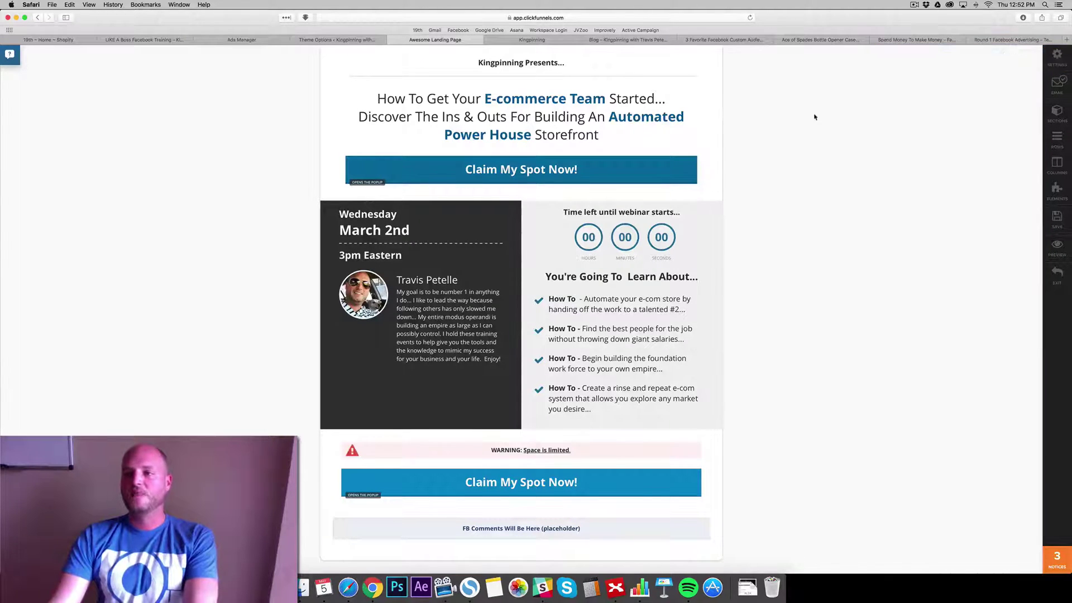
key("ctrl+shift+Tab")
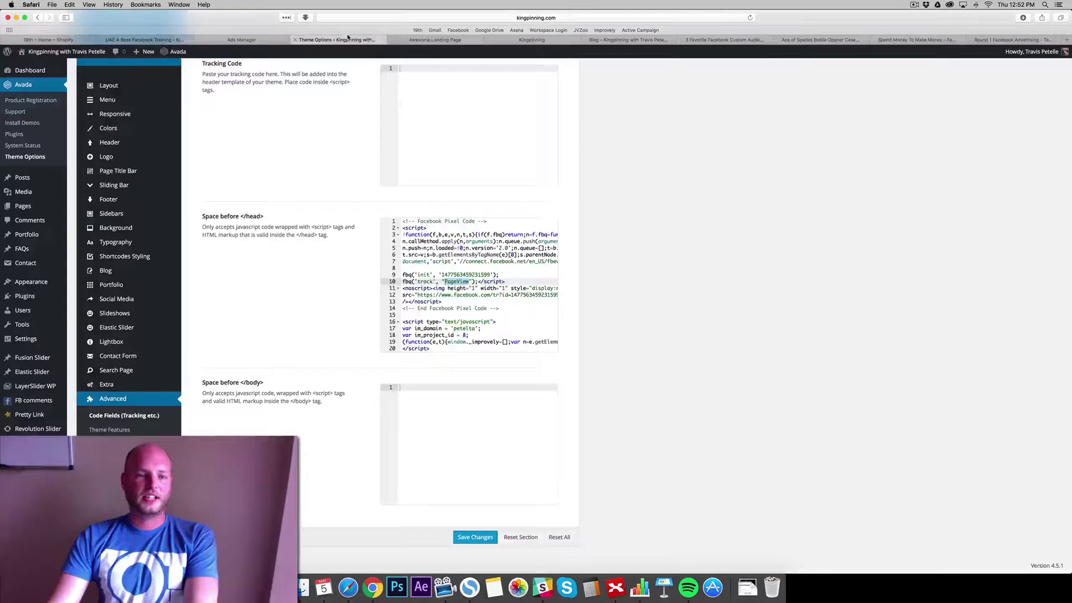
Step: Leave the registration page editor and open the Webinar Confirmation page for editing
left_click(439, 40)
left_click(1057, 275)
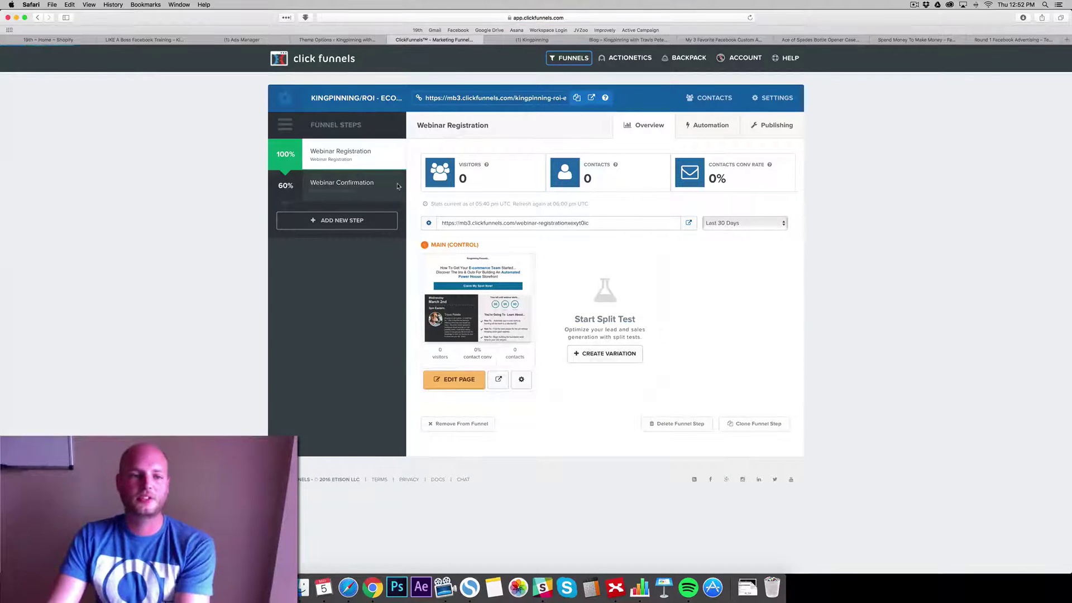
left_click(331, 182)
left_click(466, 375)
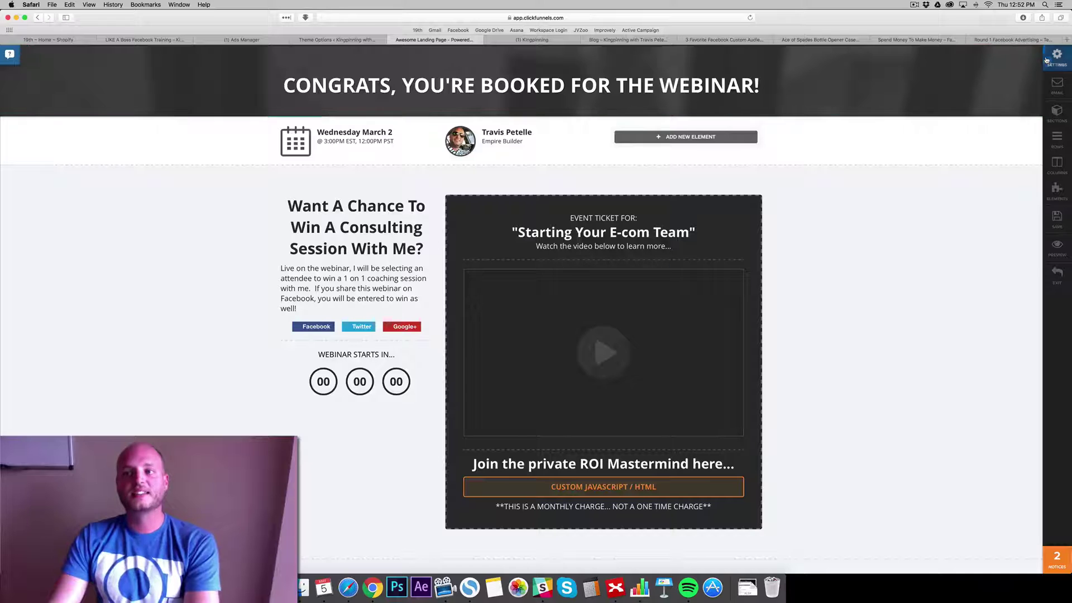
Step: Check that the confirmation page's header tracking code fires a Lead event, then close Settings
left_click(1051, 59)
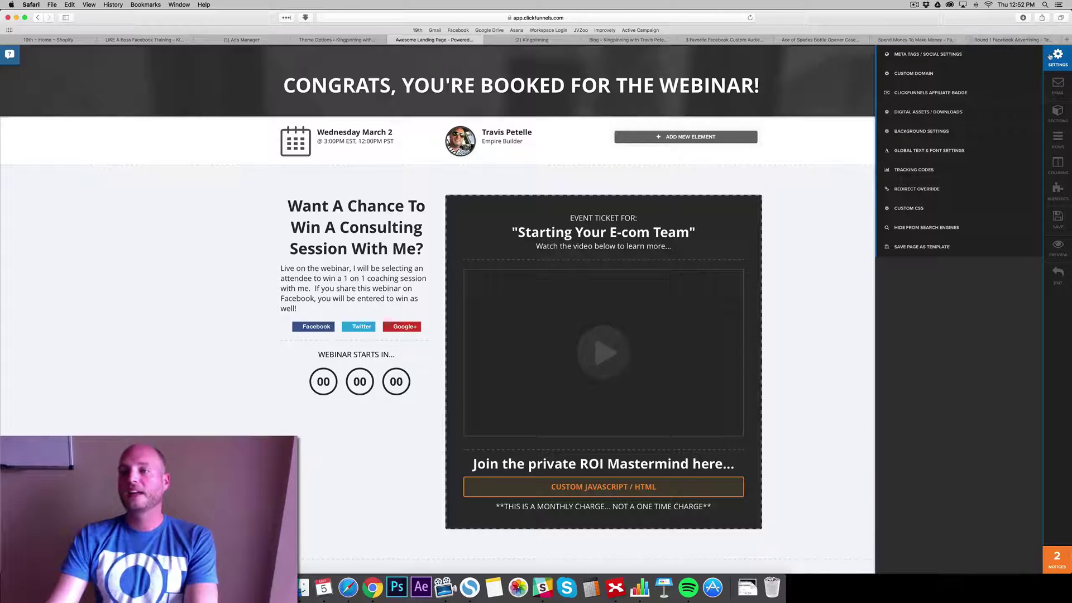
left_click(925, 167)
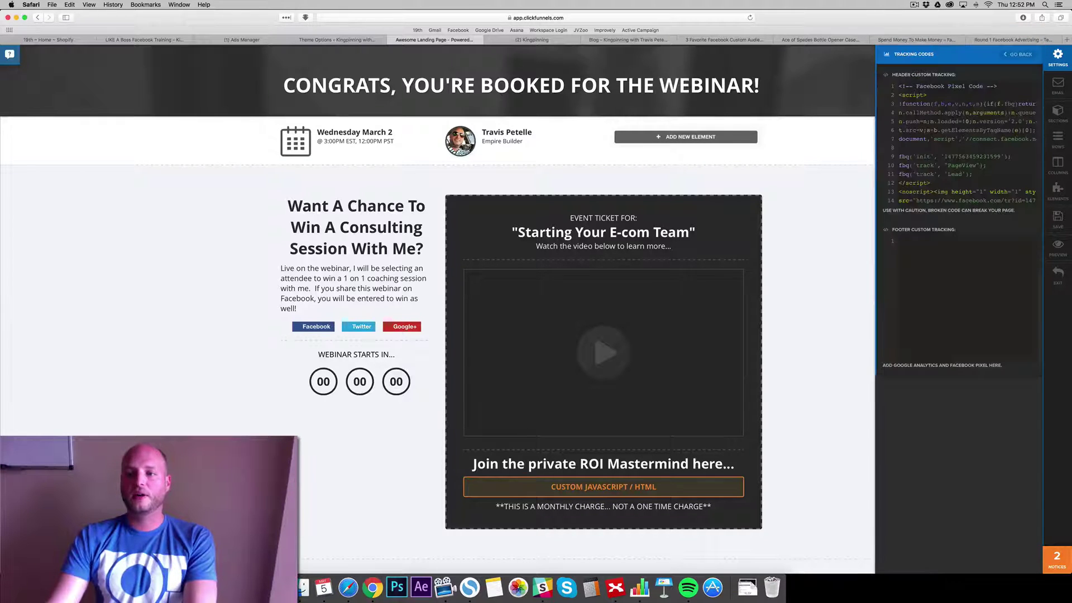
left_click(1051, 61)
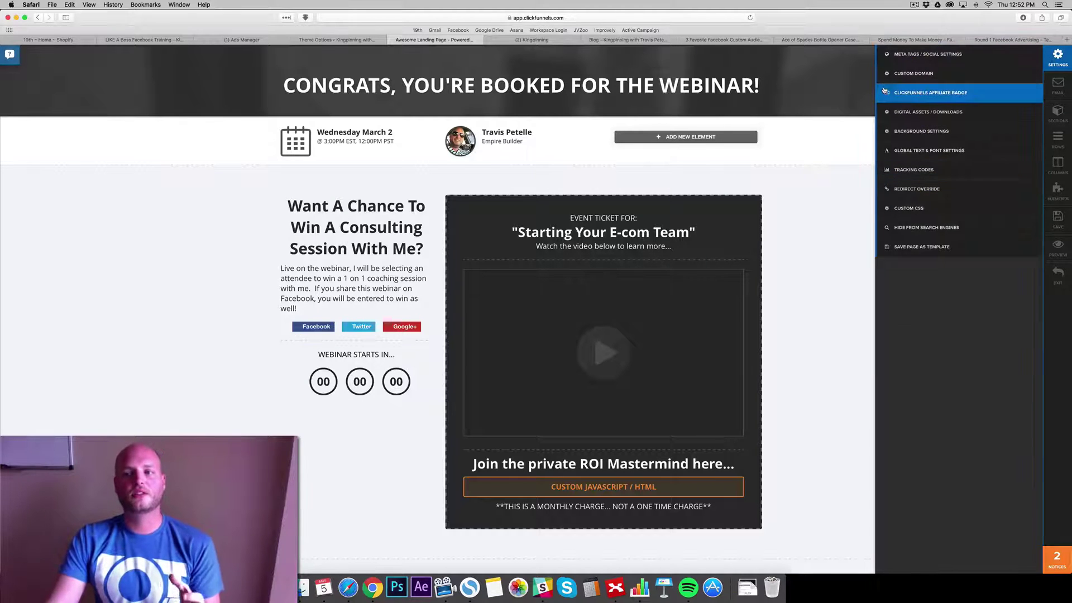
left_click(841, 76)
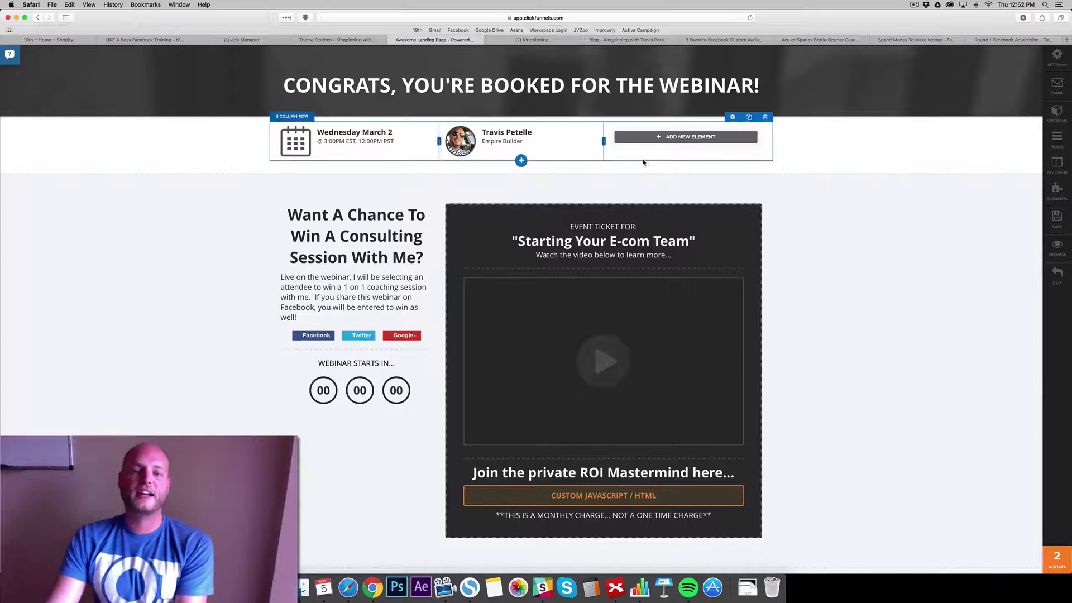
scroll(792, 210, "down", 1)
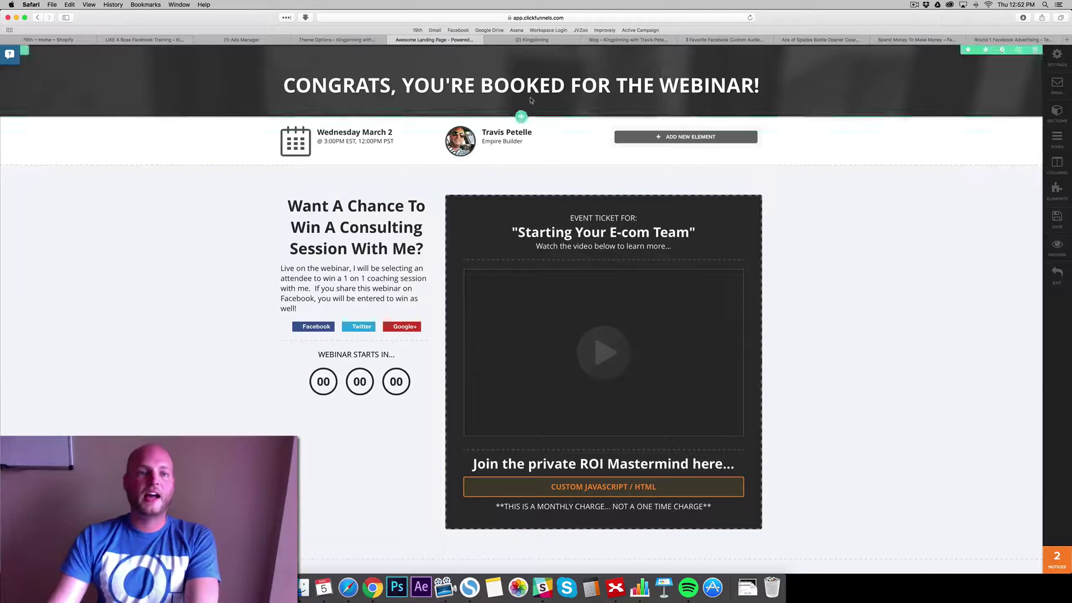
Step: Go back to the Theme Options tab and scroll to the top of Avada's Code Fields page
left_click(323, 40)
left_click(534, 39)
left_click(435, 40)
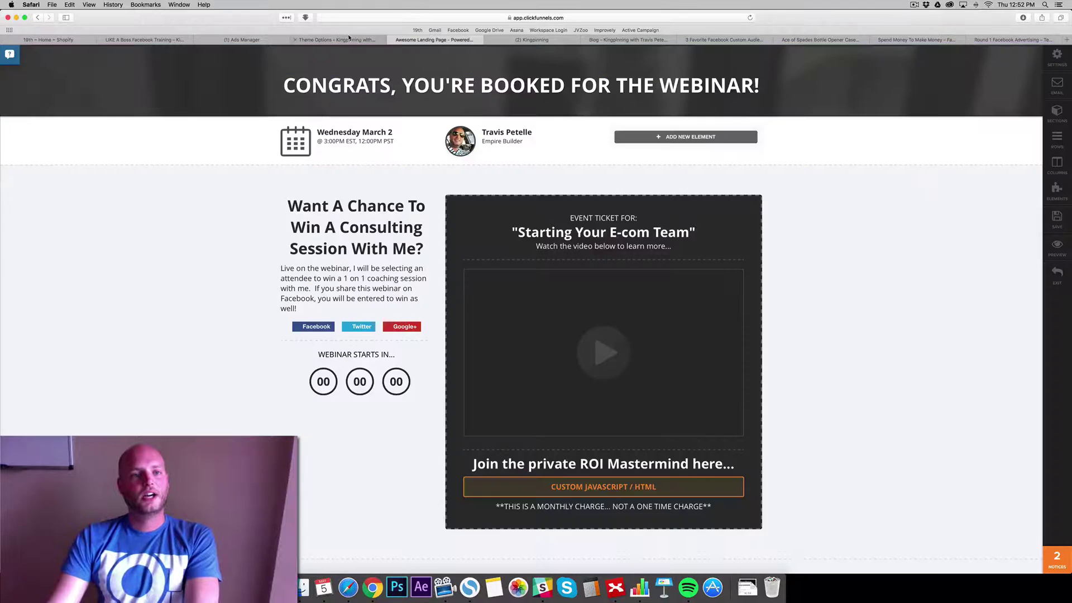
left_click(336, 40)
scroll(634, 234, "up", 4)
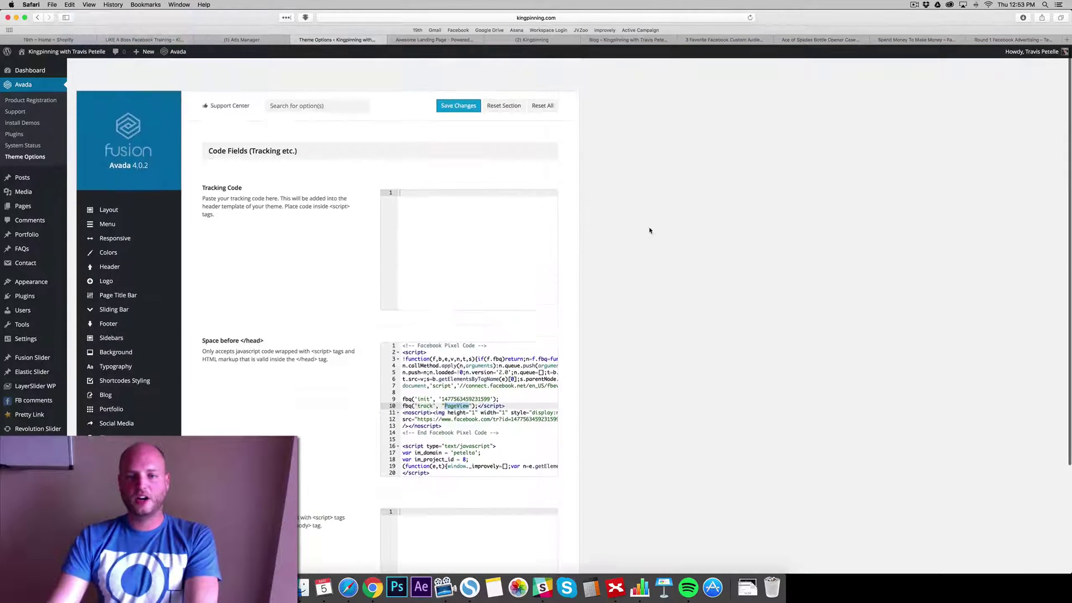